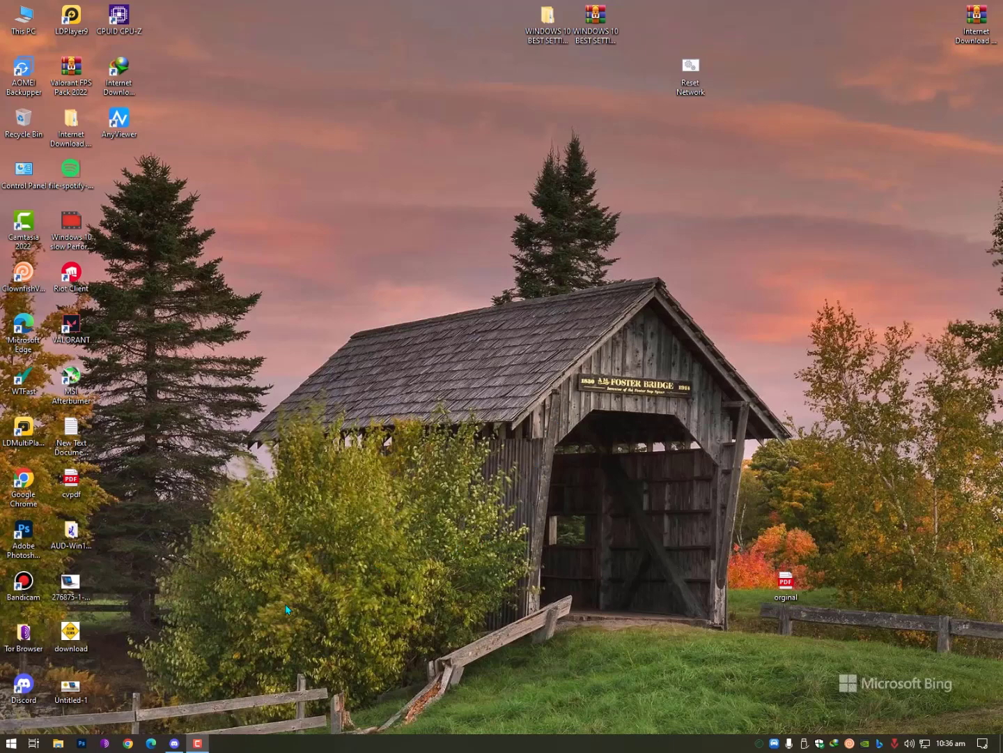
Step: Launch msconfig and set the boot advanced options to use 4 processors
click(10, 743)
click(11, 747)
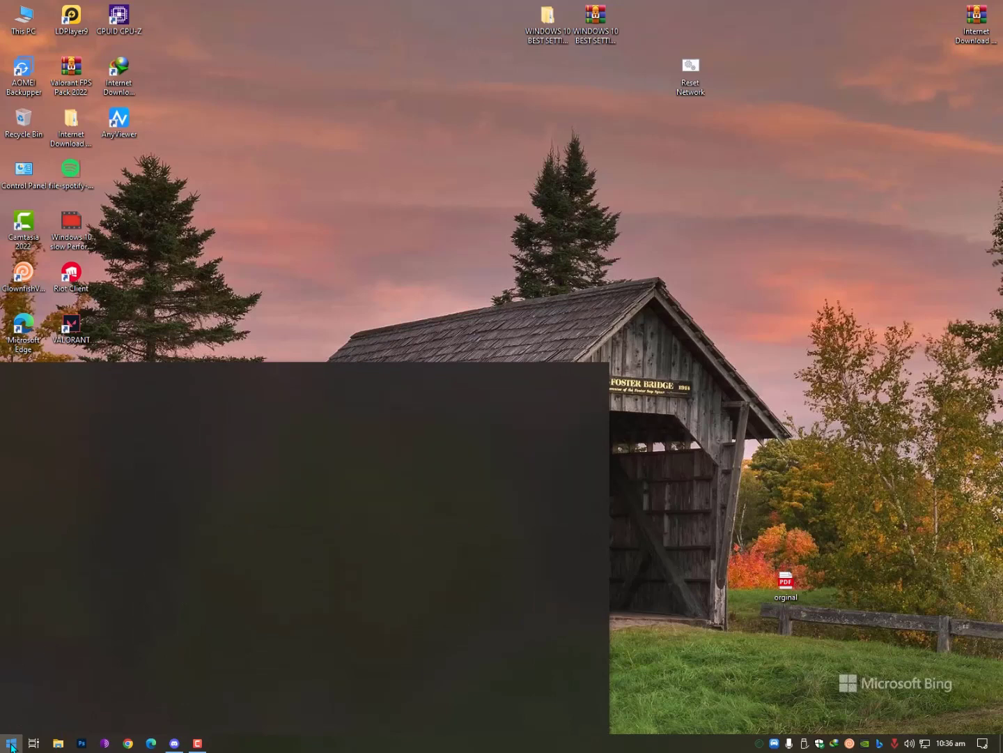
text(msconfig)
key(Return)
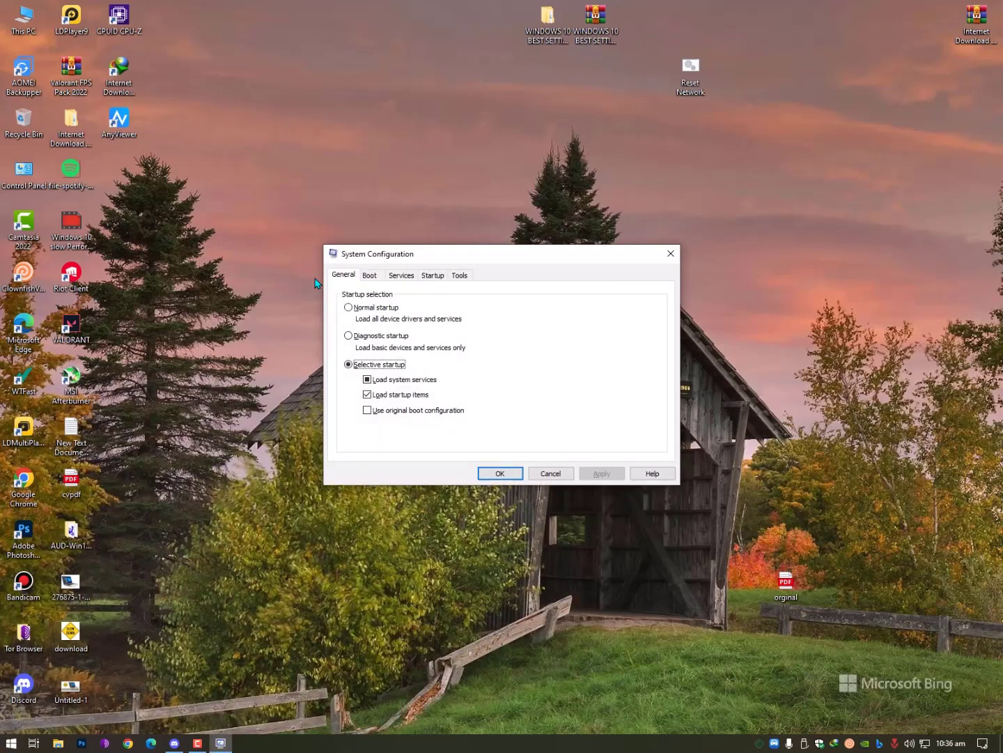
click(374, 276)
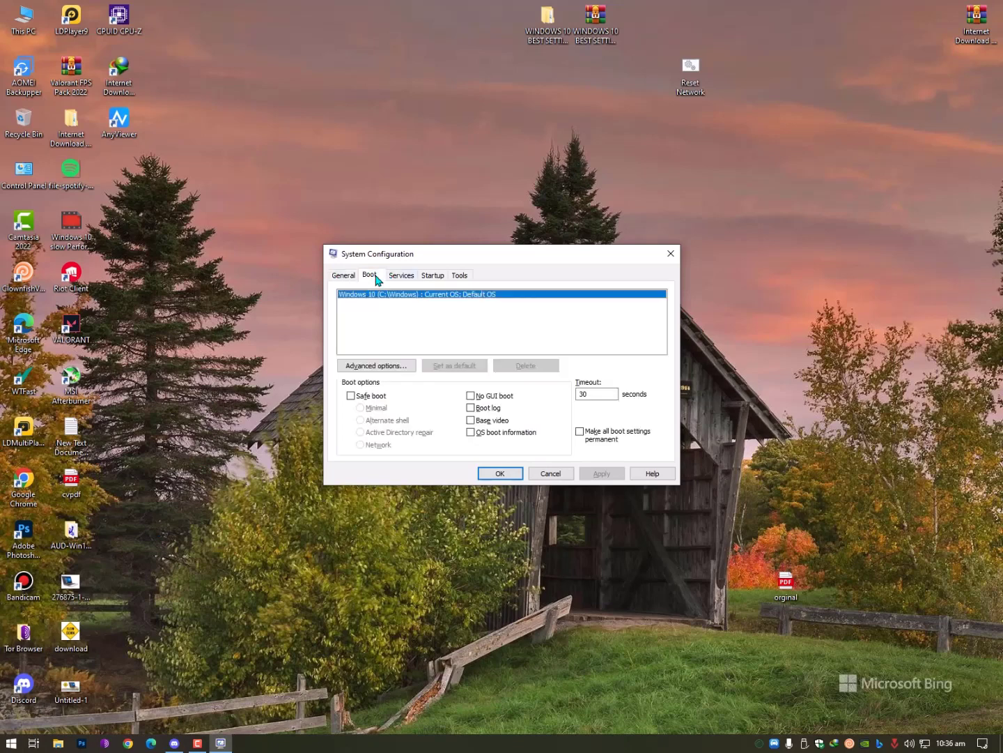
click(394, 372)
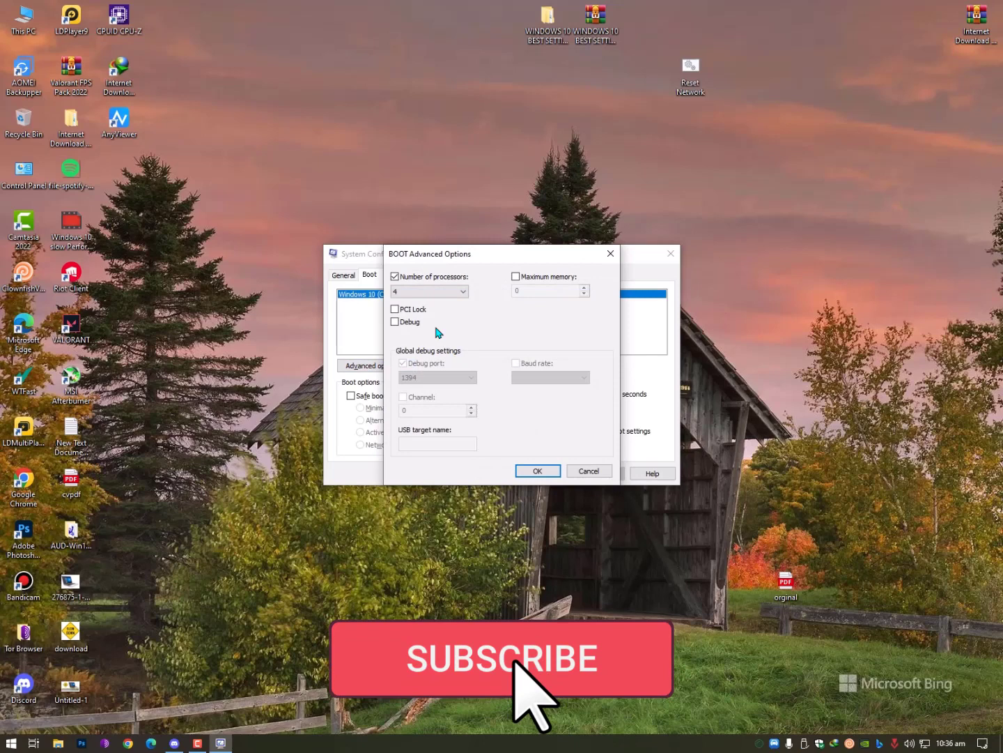
click(397, 277)
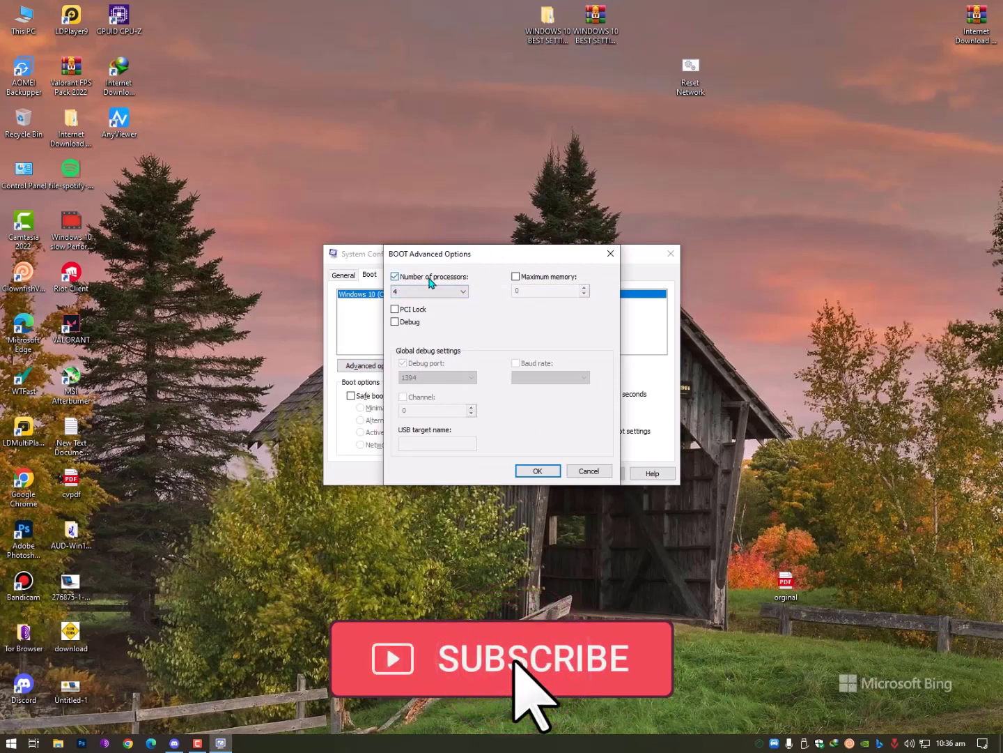
click(430, 278)
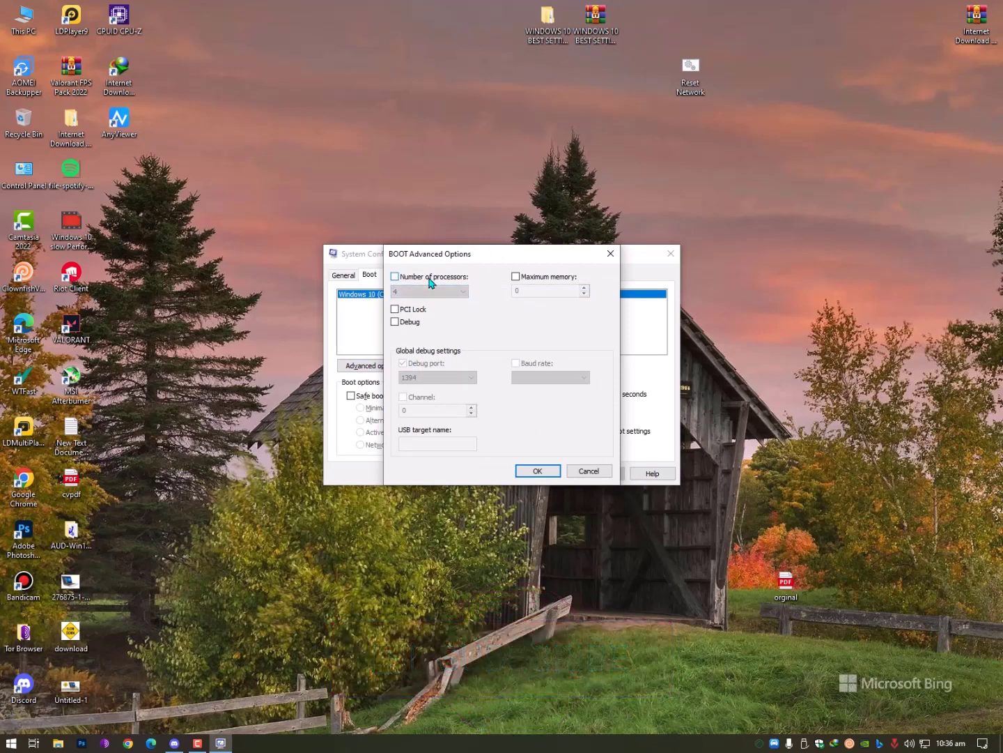
click(429, 281)
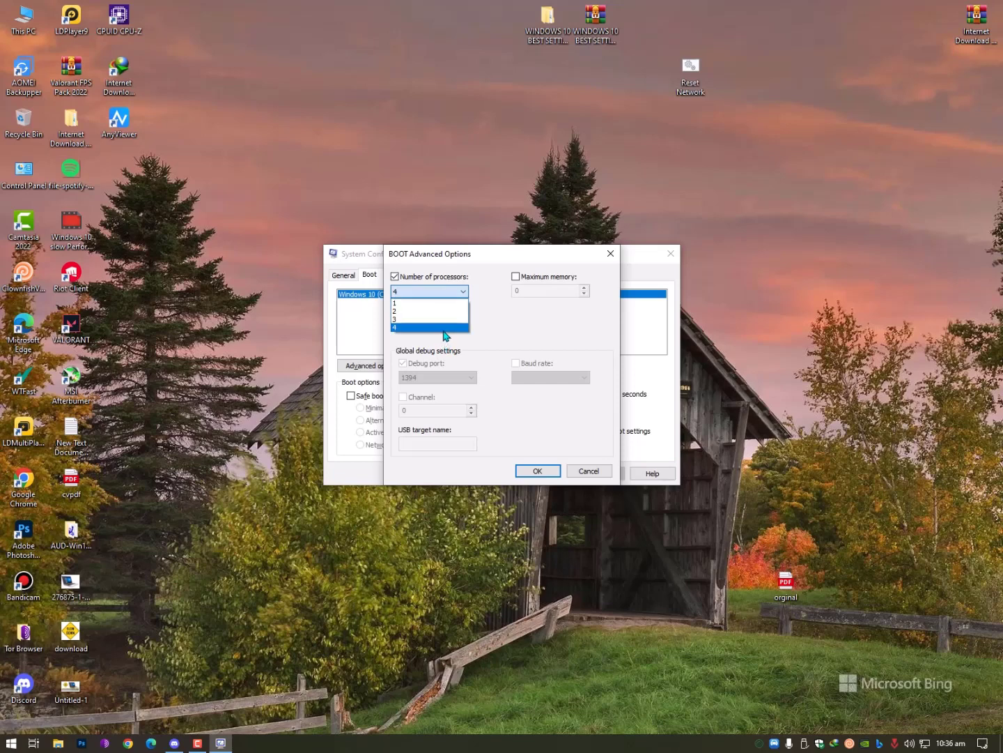
click(450, 339)
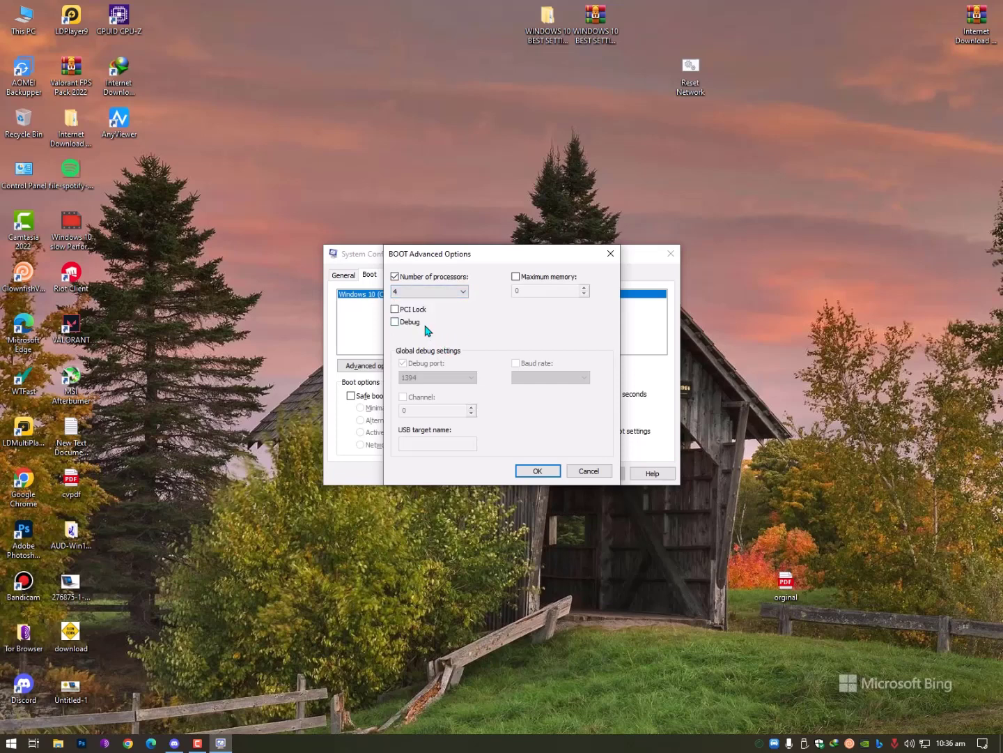
Step: Confirm the 4-processor setting, hide all Microsoft services, and close System Configuration with OK
click(538, 471)
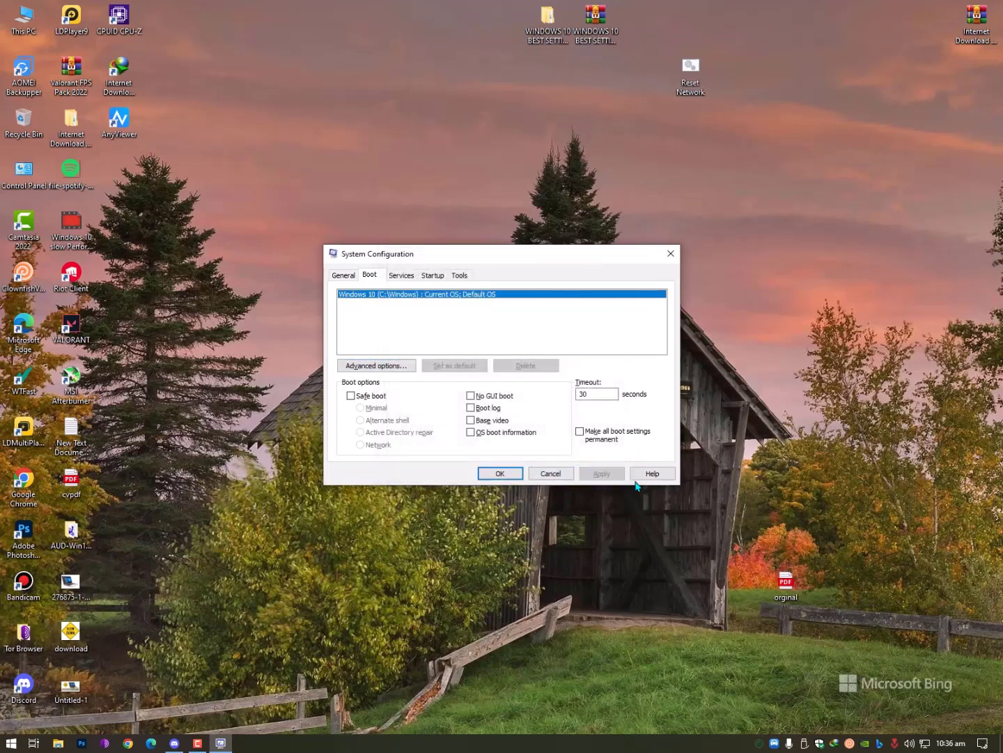
click(402, 275)
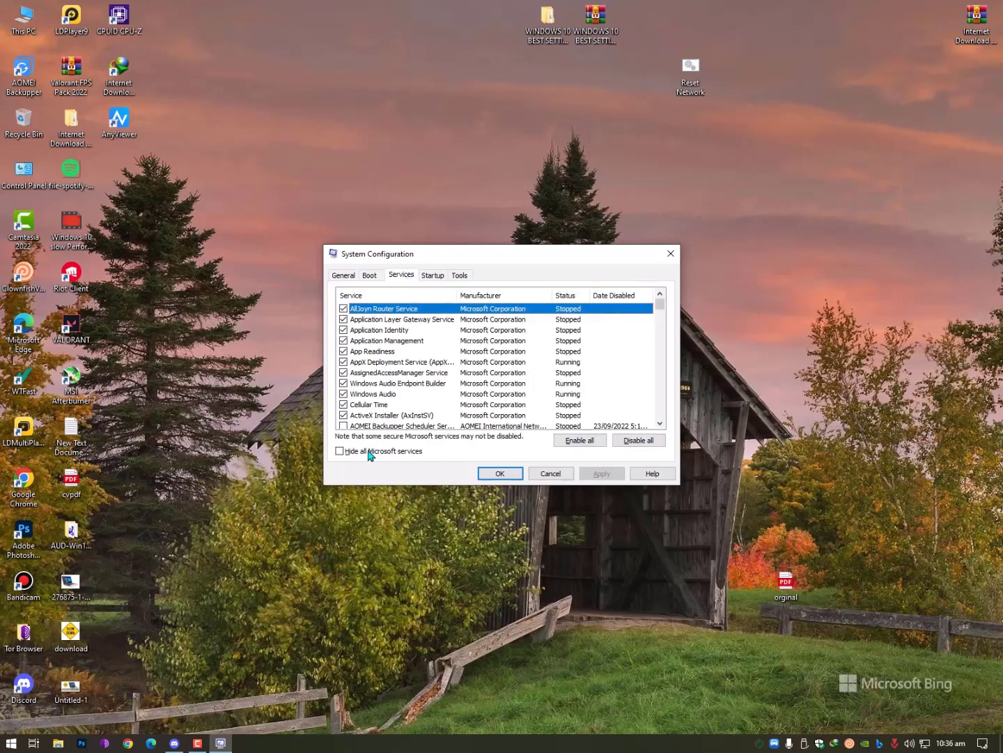
click(368, 454)
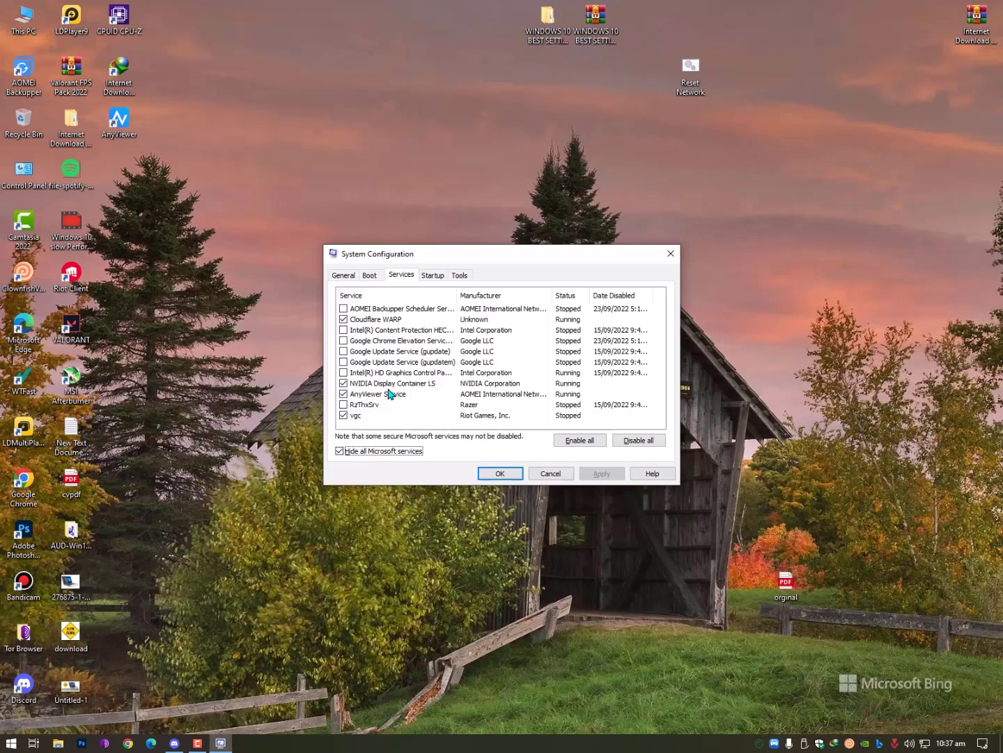
click(502, 473)
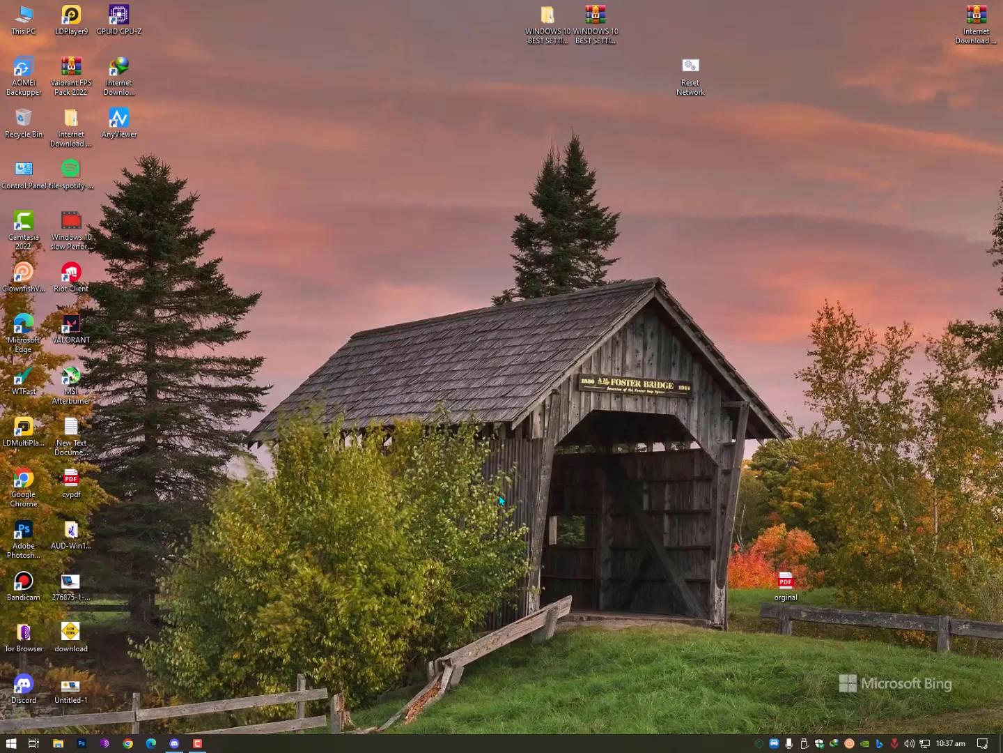
Step: Open Windows Settings from Start and go to the Privacy general page
click(11, 743)
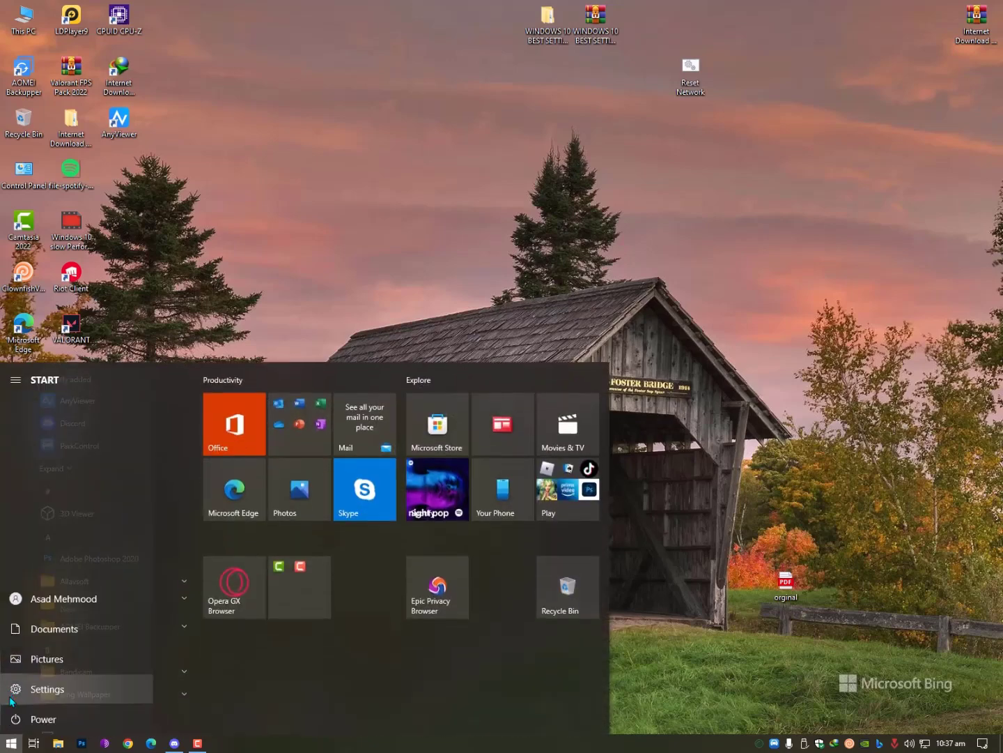
click(10, 689)
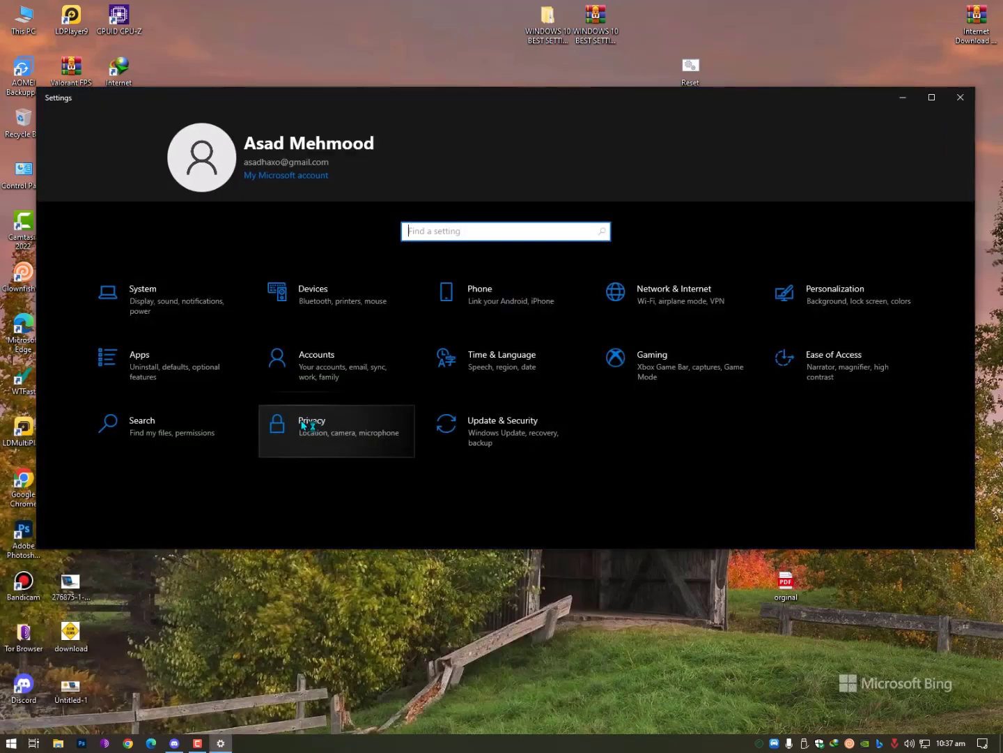
click(348, 432)
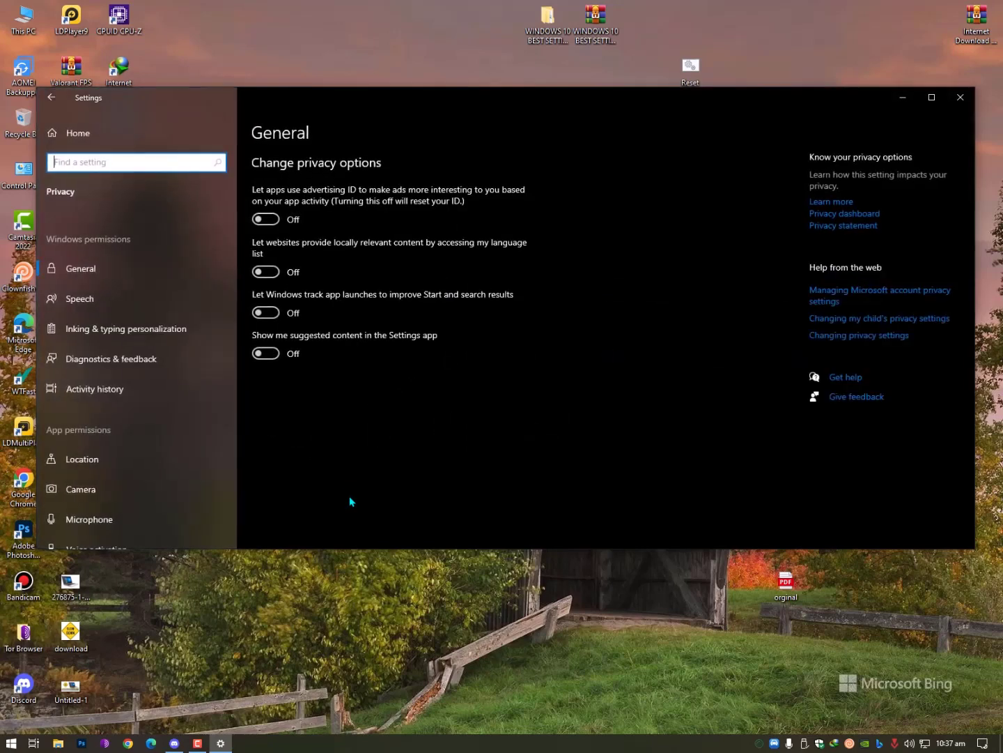
mouse_move(141, 329)
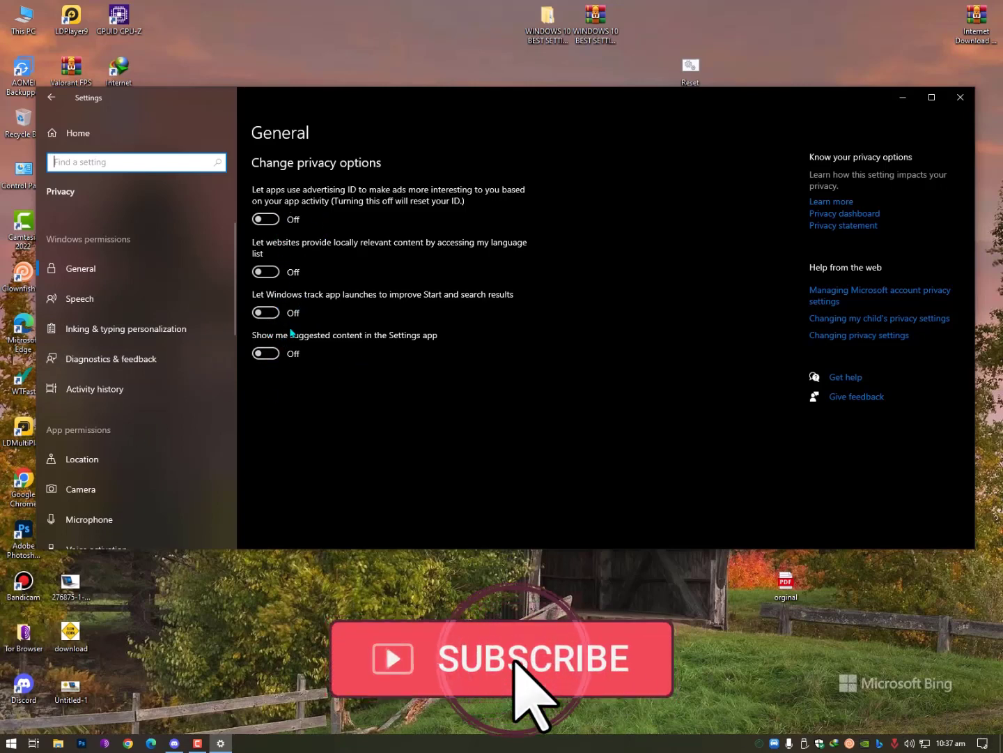
scroll(145, 415, down, 5)
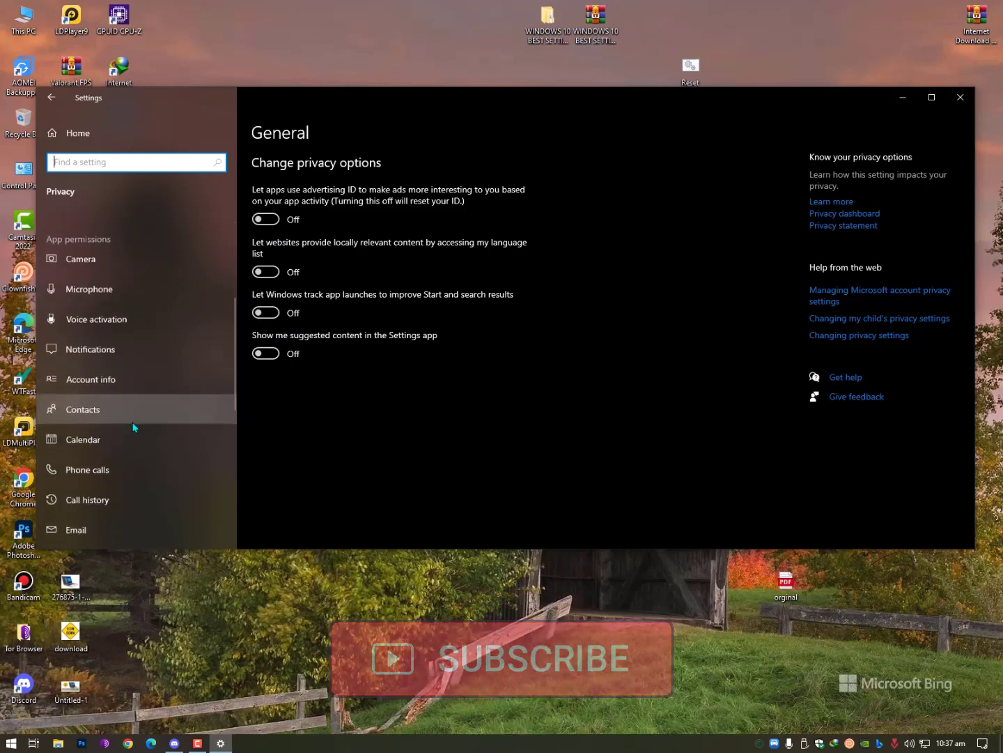
scroll(129, 430, down, 3)
scroll(118, 454, down, 3)
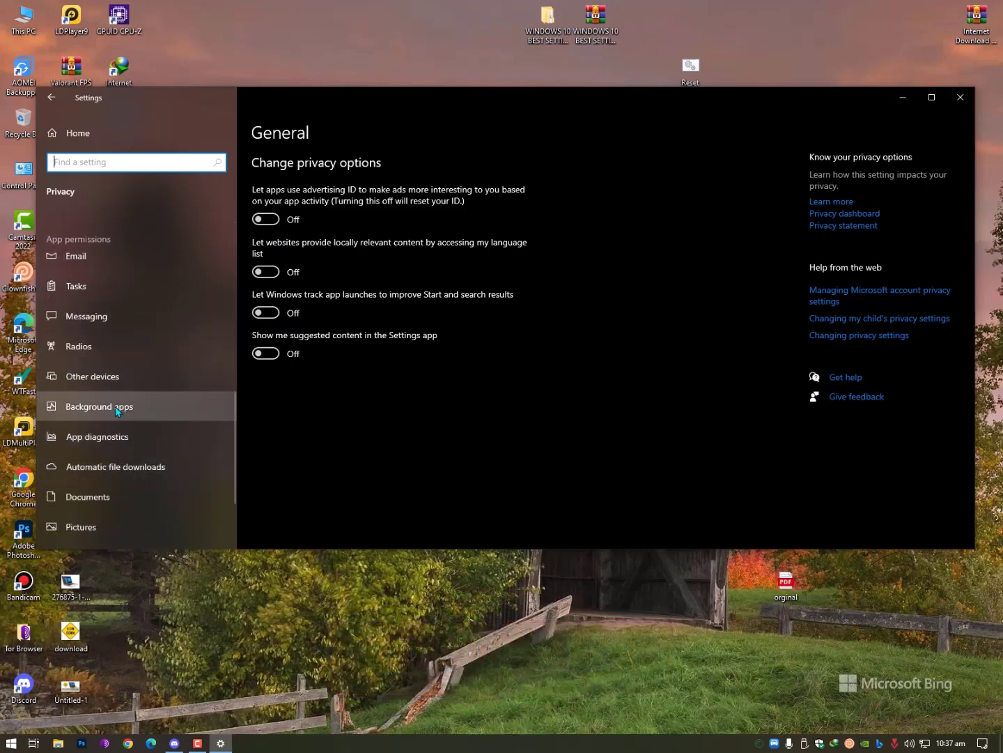
Step: Open the Background apps page in the Privacy sidebar
click(113, 409)
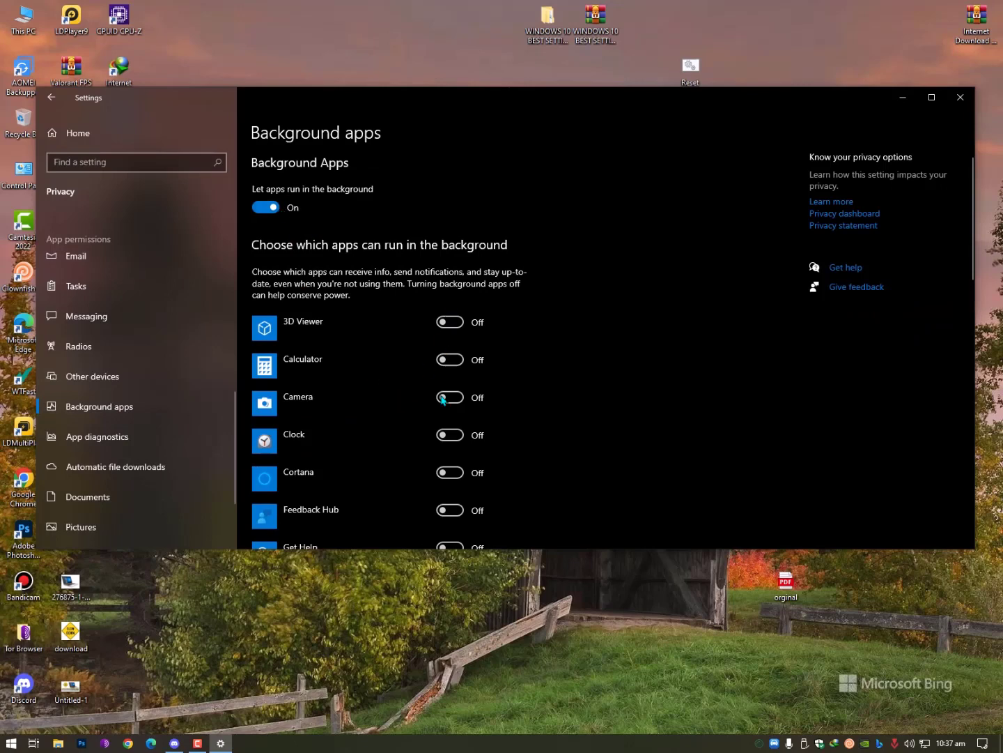
scroll(445, 493, down, 5)
scroll(443, 433, down, 5)
scroll(447, 515, down, 2)
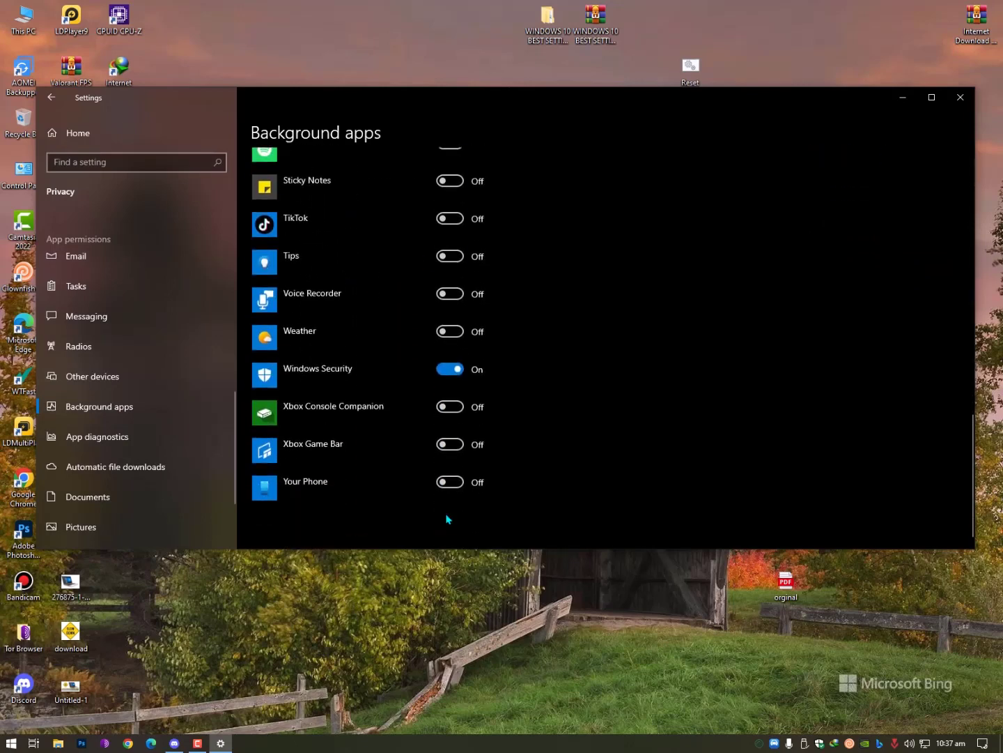
scroll(474, 509, up, 5)
scroll(475, 510, up, 5)
scroll(473, 512, down, 5)
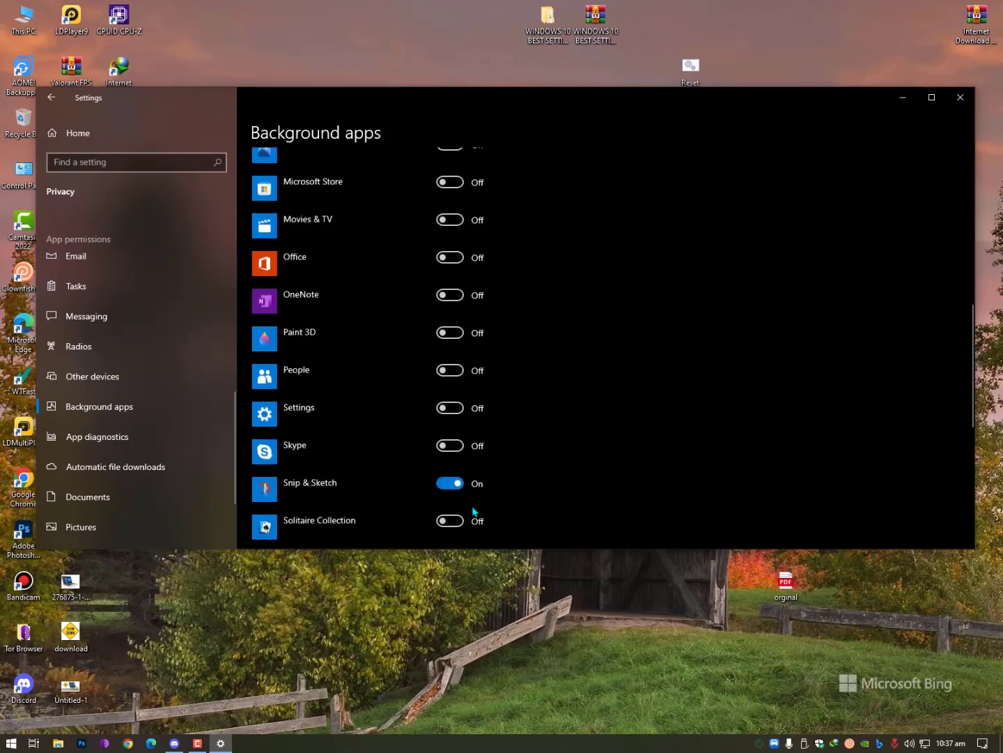
scroll(473, 509, down, 3)
scroll(472, 510, down, 4)
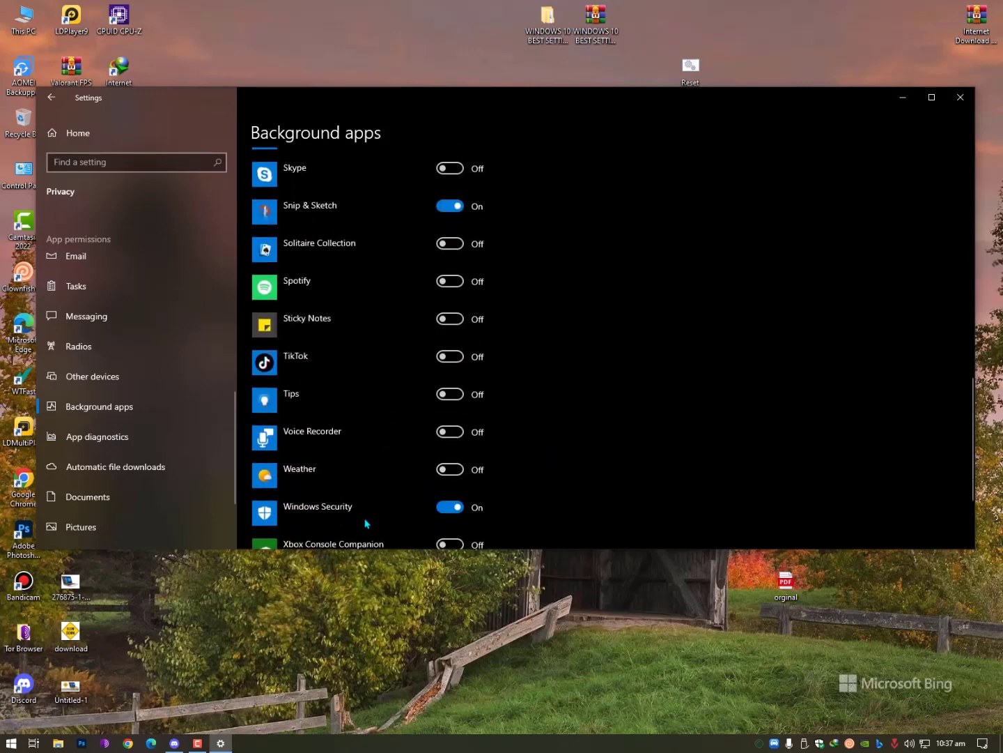
scroll(354, 503, up, 2)
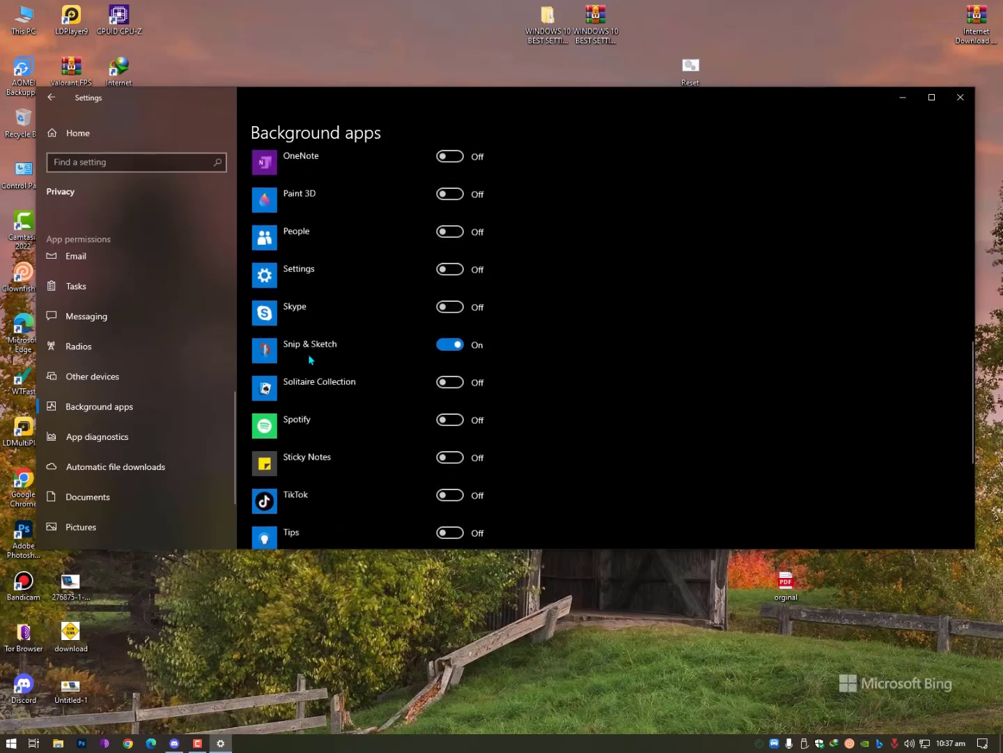
scroll(389, 362, up, 1)
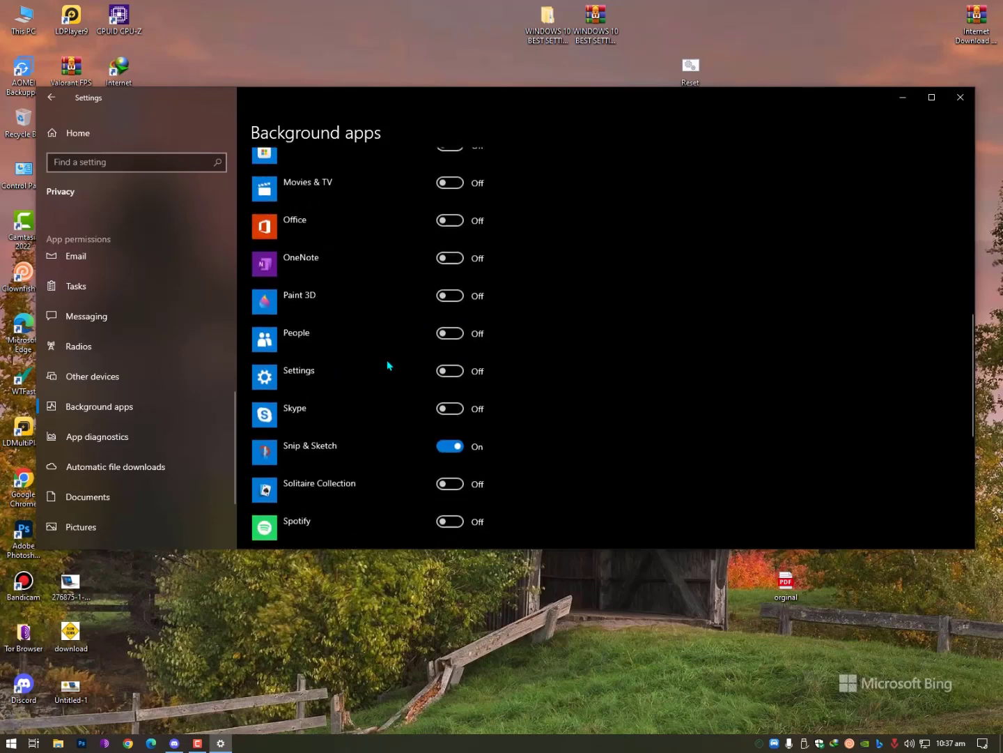
scroll(389, 363, up, 3)
scroll(387, 392, up, 4)
scroll(455, 418, down, 2)
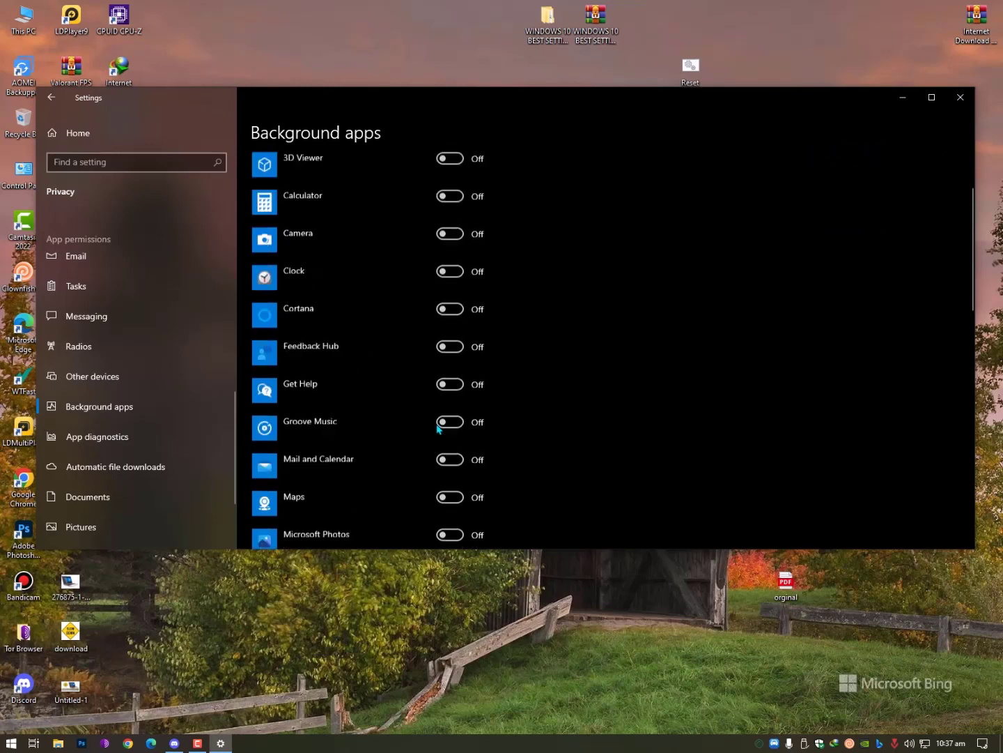
scroll(471, 332, down, 2)
scroll(475, 390, down, 4)
scroll(497, 518, down, 3)
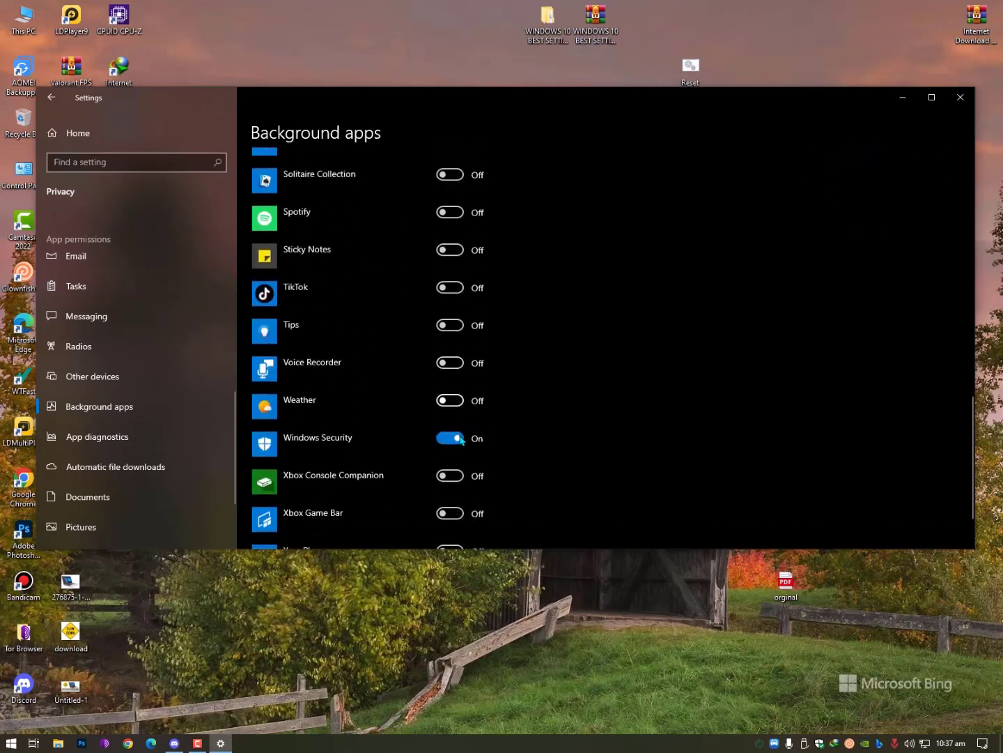
scroll(460, 520, down, 1)
scroll(620, 478, up, 4)
scroll(737, 444, up, 2)
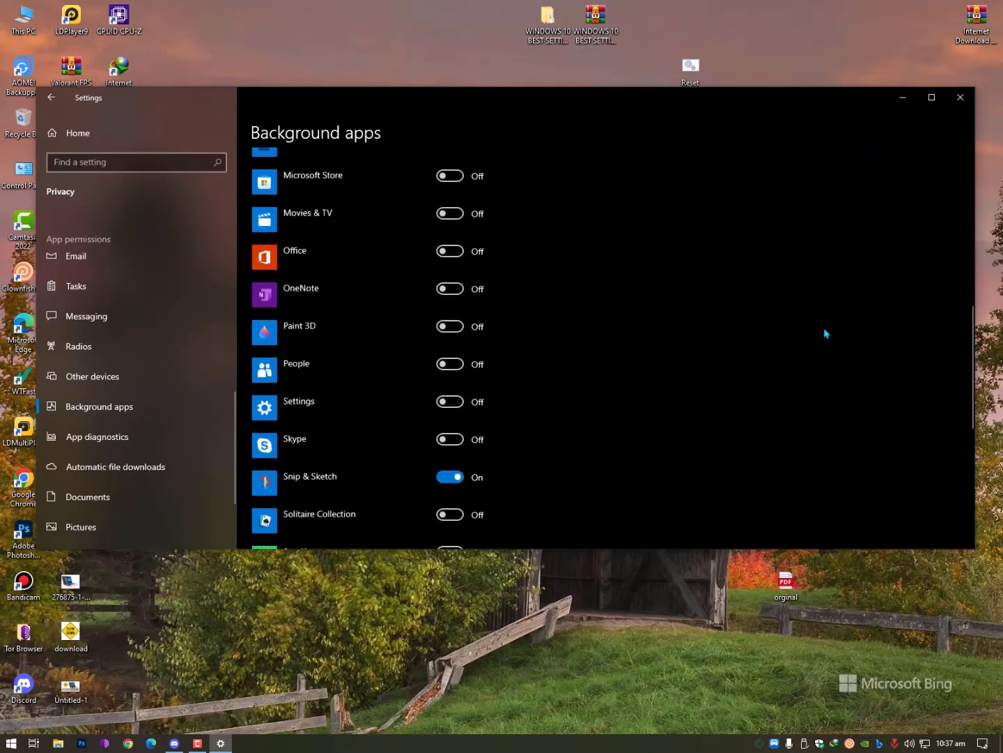
click(961, 97)
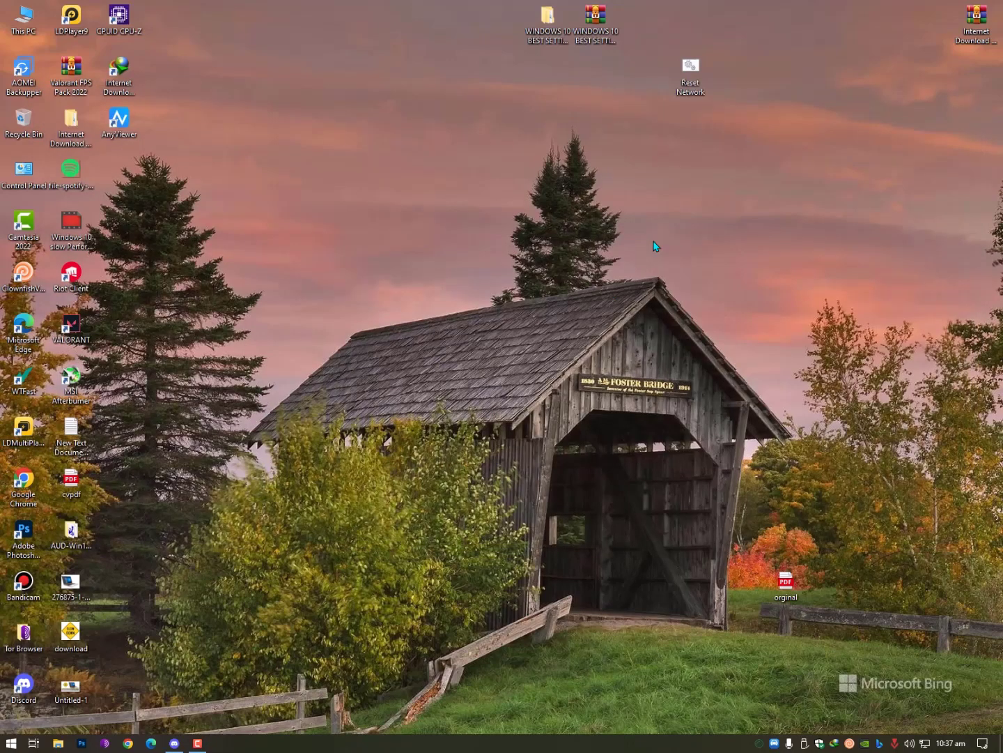